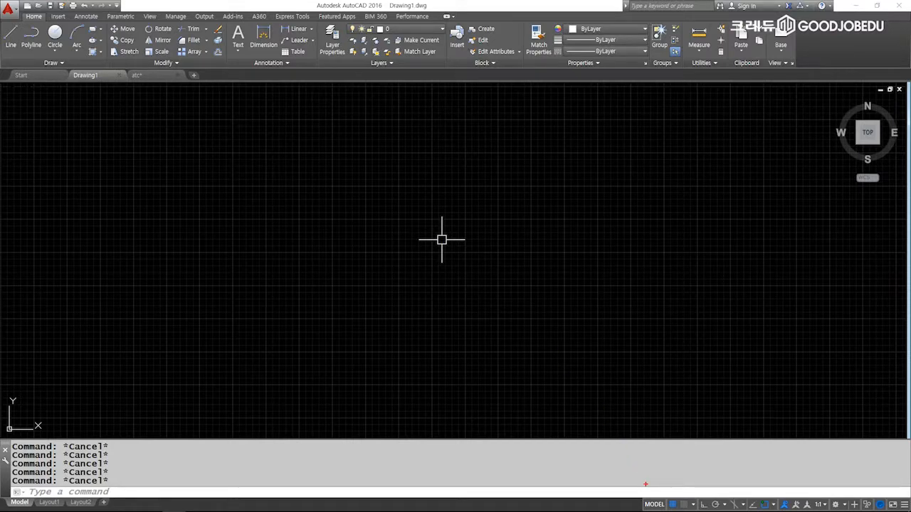
Turn off the grid display, object snap and the visibility of annotation objects at all scales.
mouse_move(640, 493)
ctrl+mouse_down()
mouse_move(686, 510)
mouse_move(787, 511)
ctrl+mouse_up()
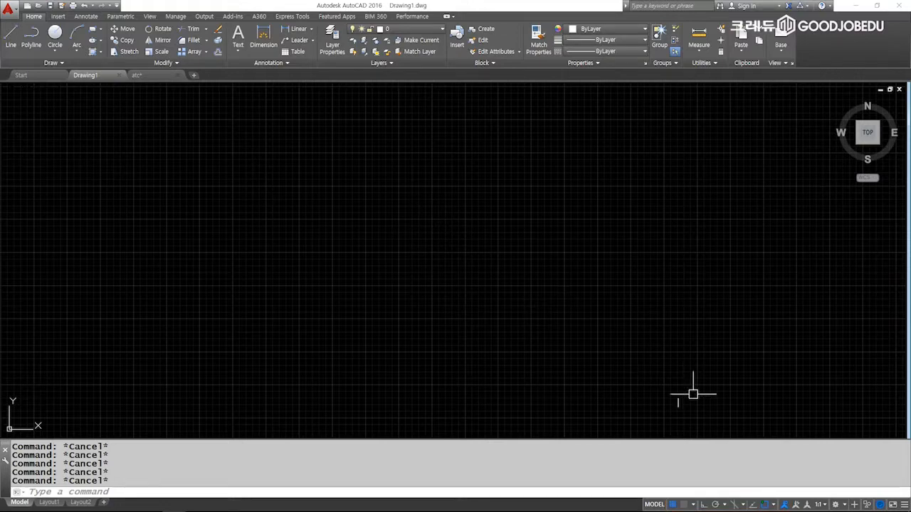
click(672, 505)
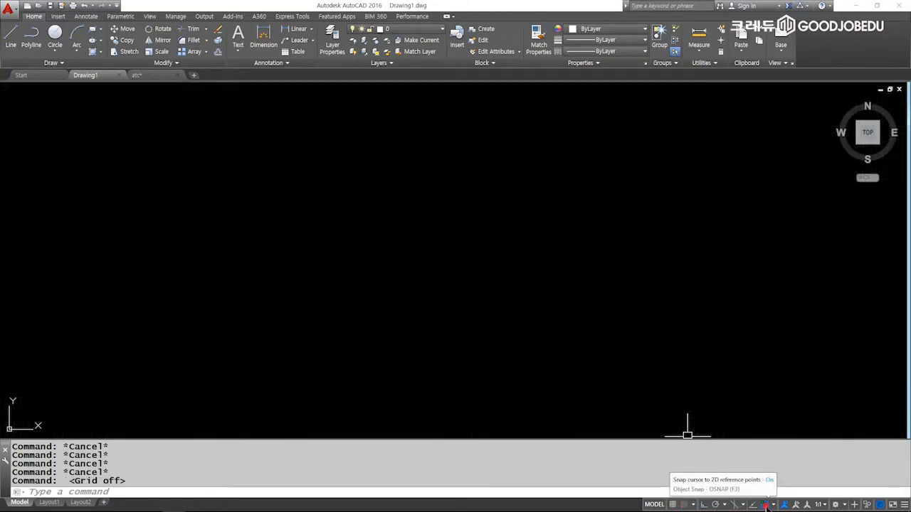
click(766, 505)
click(785, 504)
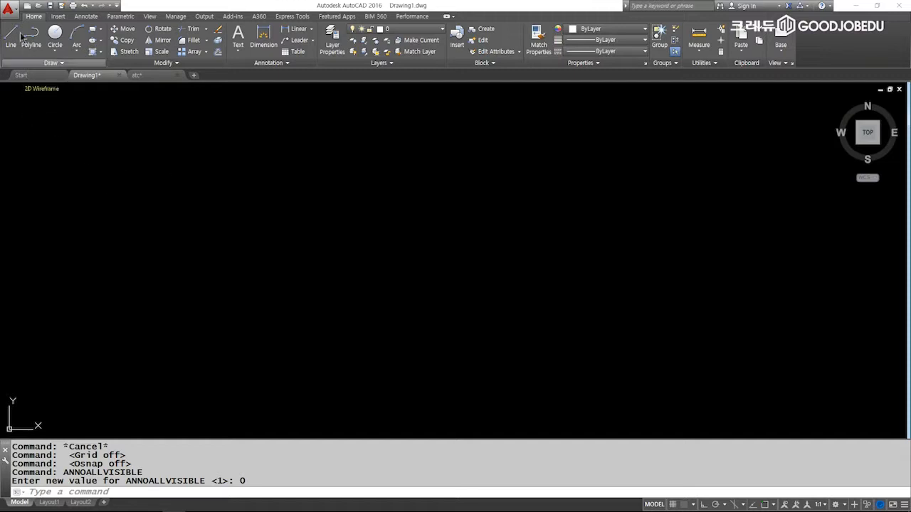
Set the default save format for drawings to AutoCAD 2007/LT2007 Drawing (*.dwg) in the program options and confirm.
click(8, 13)
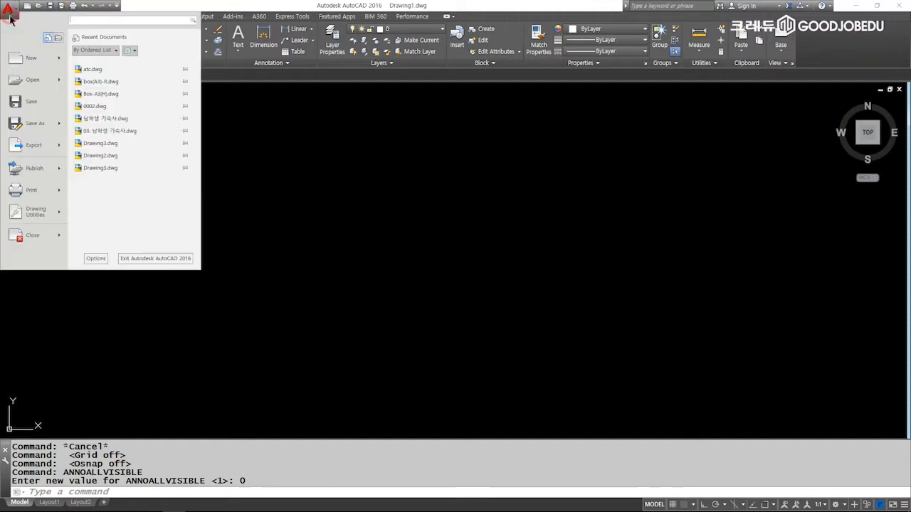
click(95, 261)
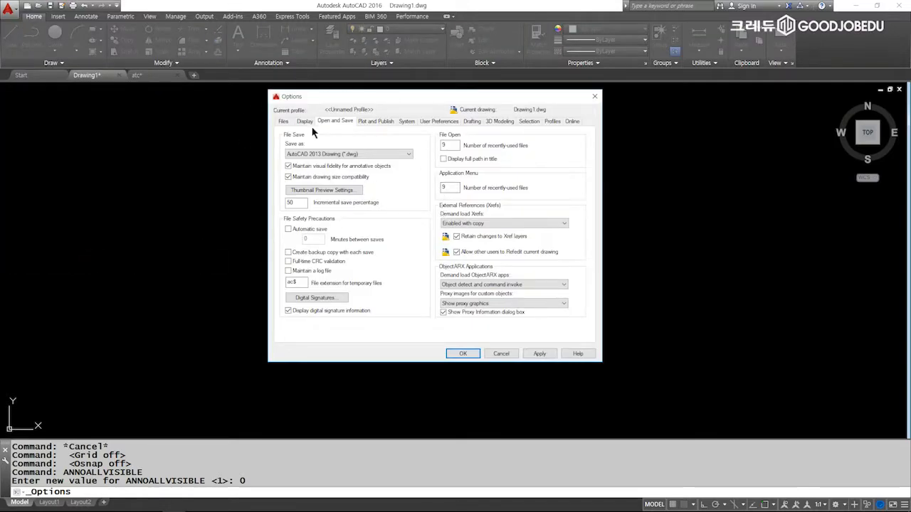
click(283, 122)
click(304, 122)
click(334, 121)
click(374, 121)
click(345, 121)
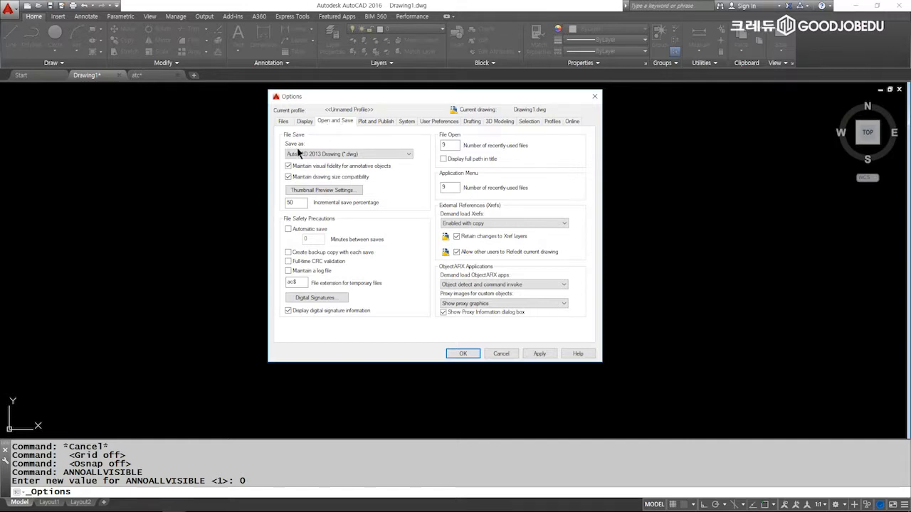
click(349, 153)
click(366, 175)
click(463, 354)
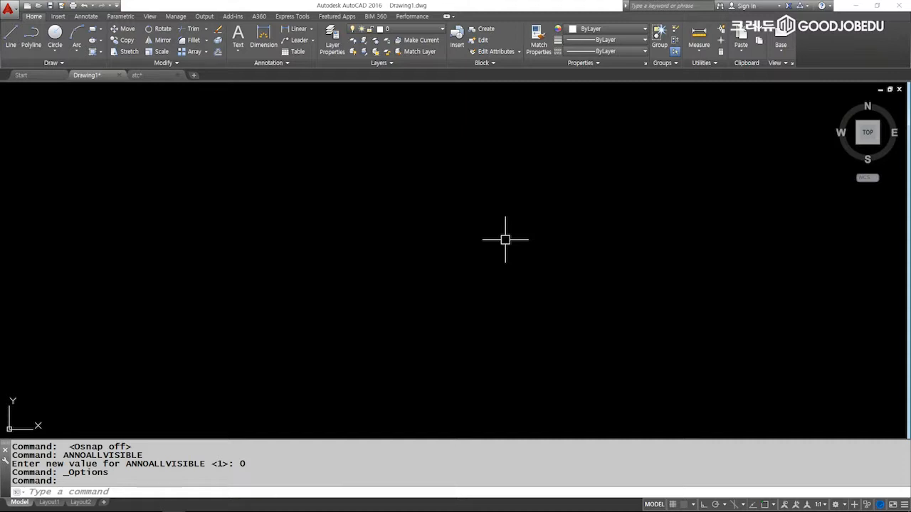
Reopen the program options and set the window color scheme to Light.
click(11, 12)
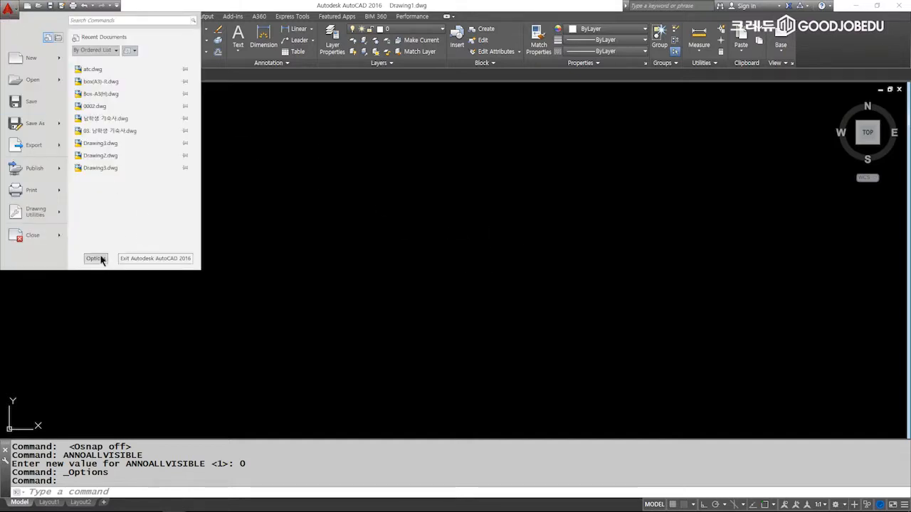
click(259, 176)
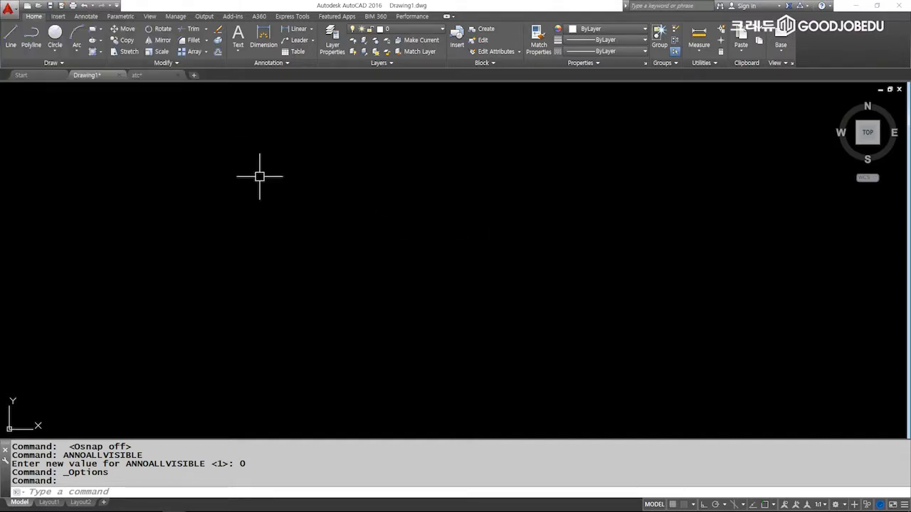
text(OP)
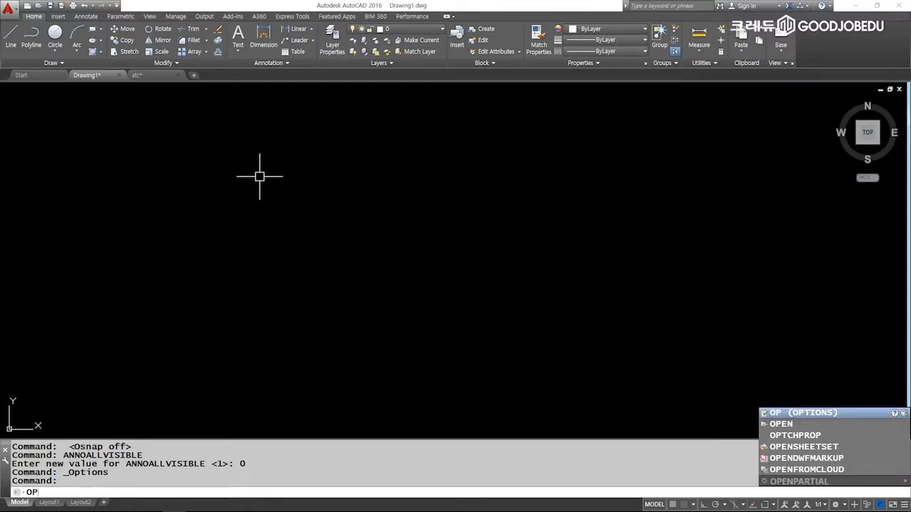
key(Return)
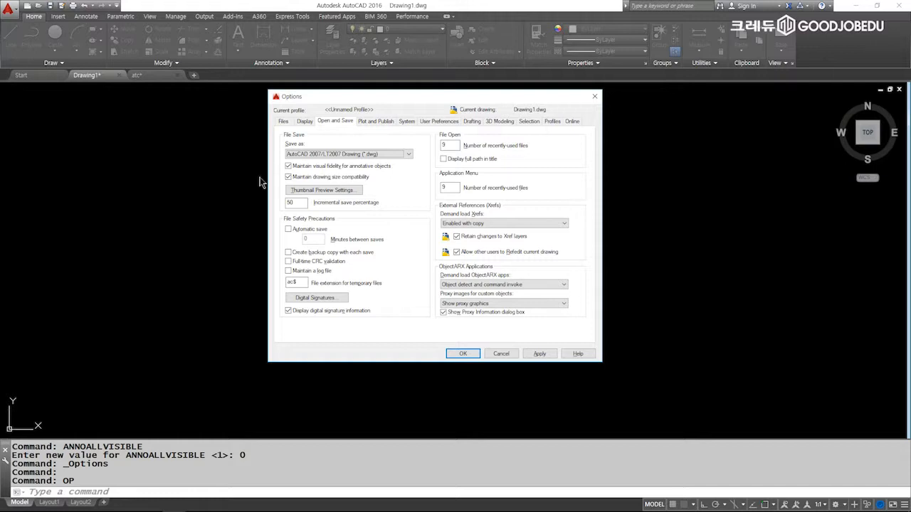
click(306, 121)
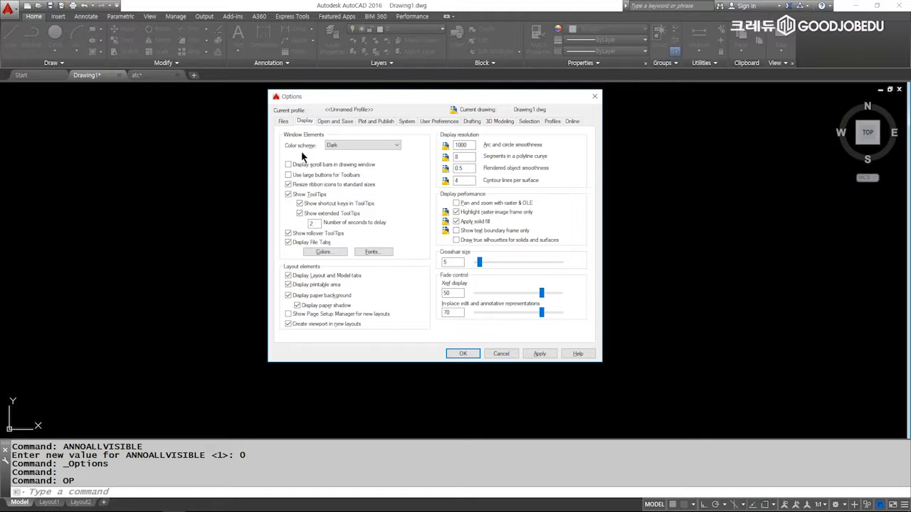
click(350, 146)
click(352, 160)
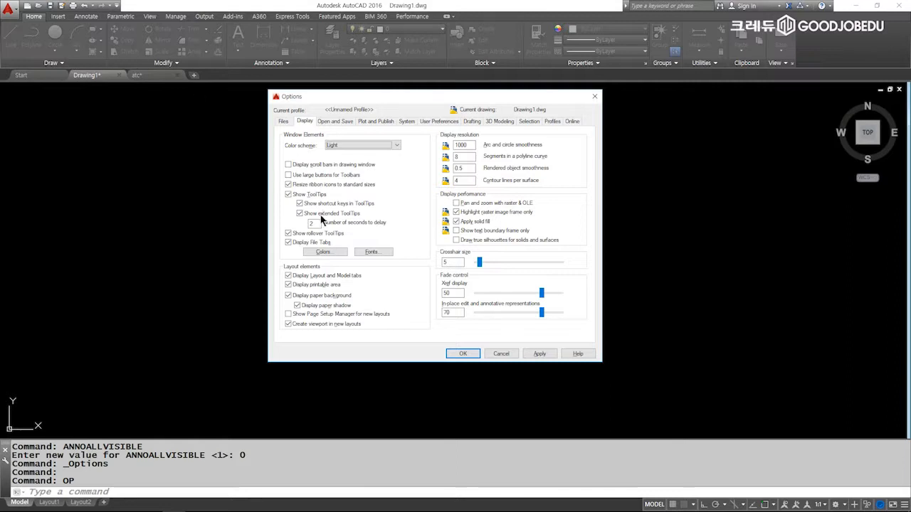
Disable the display of file tabs, the printable area and the paper background.
click(288, 243)
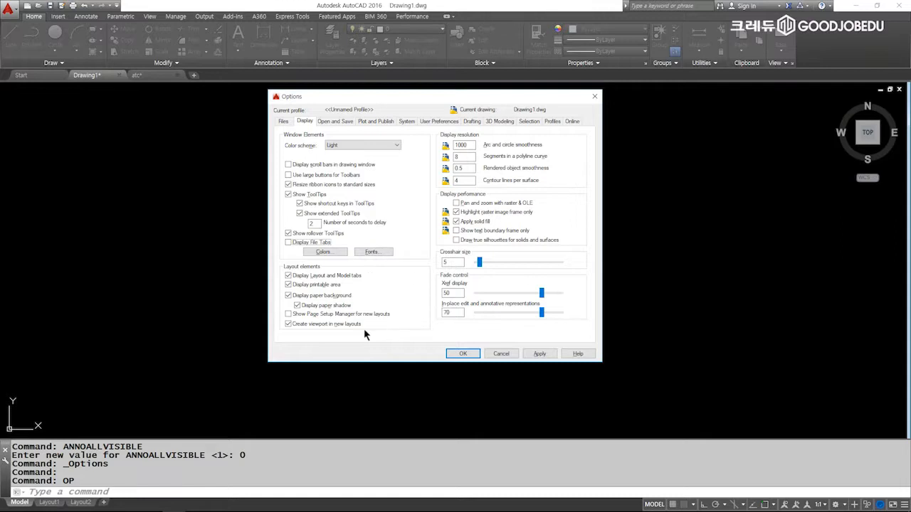
click(289, 285)
click(288, 295)
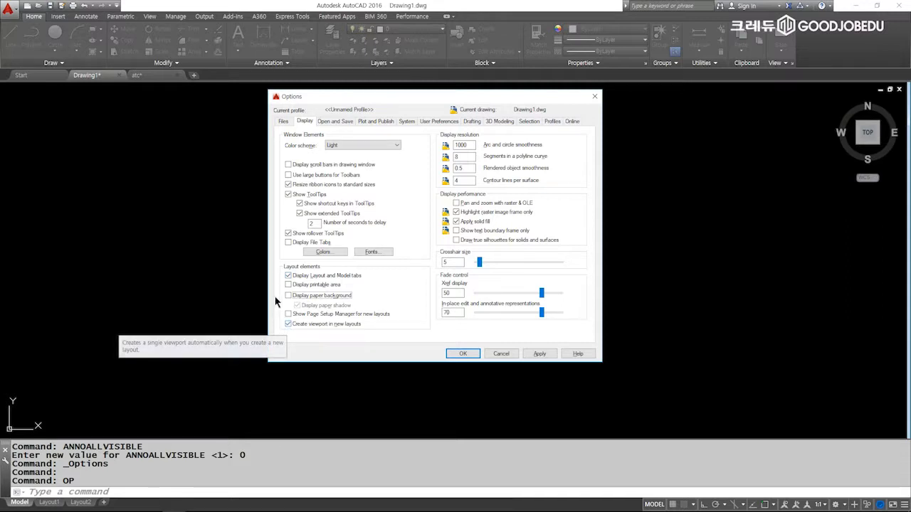
Toggle viewport creation in new layouts and the Layout and Model tabs display off and back on.
click(288, 324)
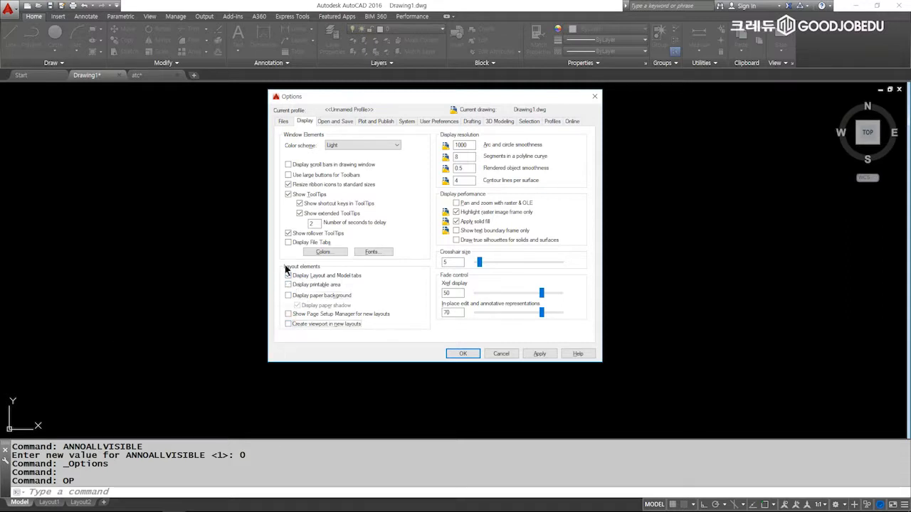
click(288, 324)
click(288, 324)
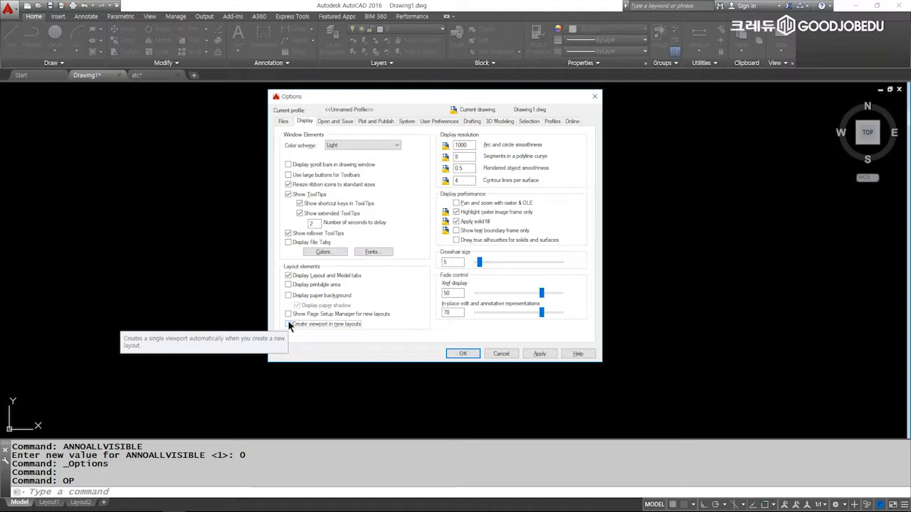
click(289, 325)
click(288, 326)
click(288, 276)
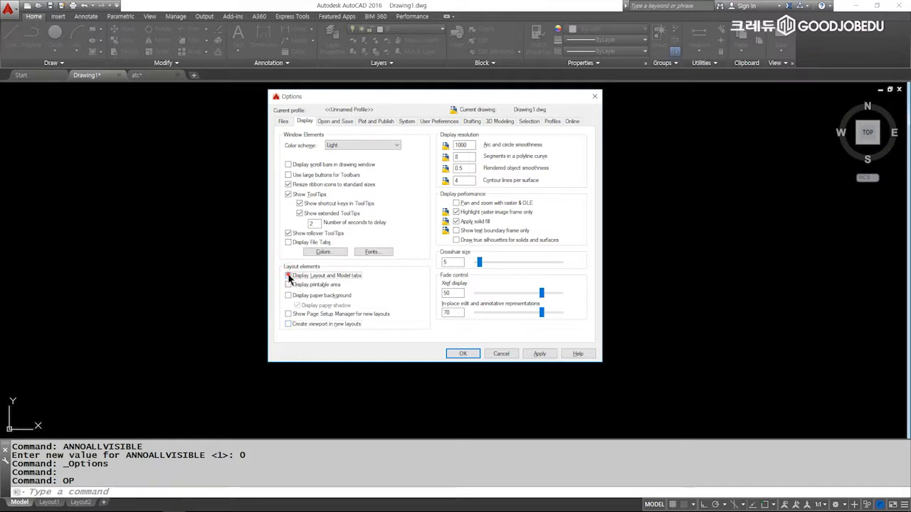
click(289, 276)
drag(276, 282, 399, 319)
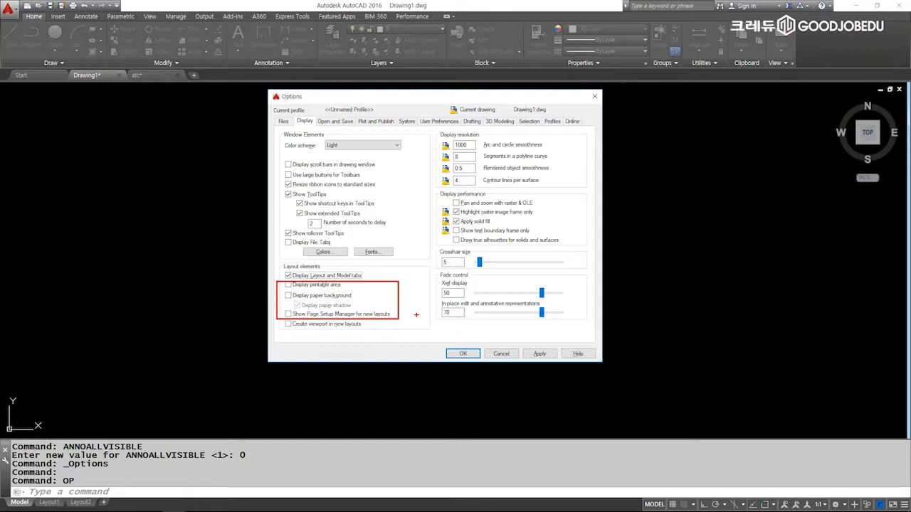
key(Escape)
click(287, 325)
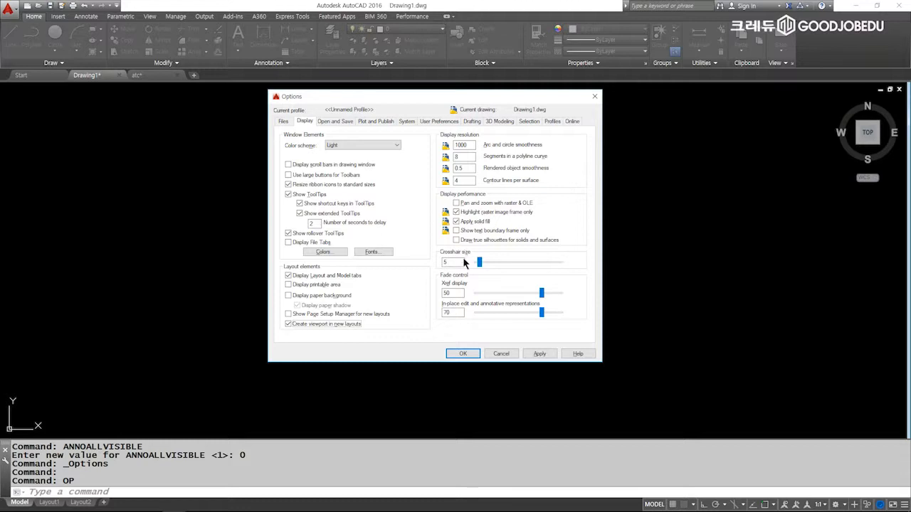
Apply the display options and set the crosshair size to 10.
click(469, 354)
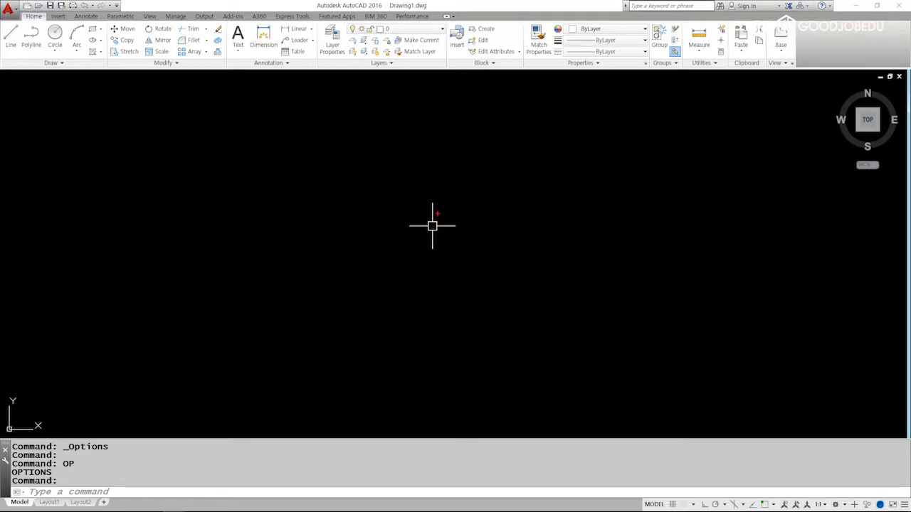
mouse_move(426, 200)
mouse_down()
mouse_move(439, 224)
mouse_move(420, 227)
mouse_move(428, 232)
mouse_up()
text(OP)
key(Return)
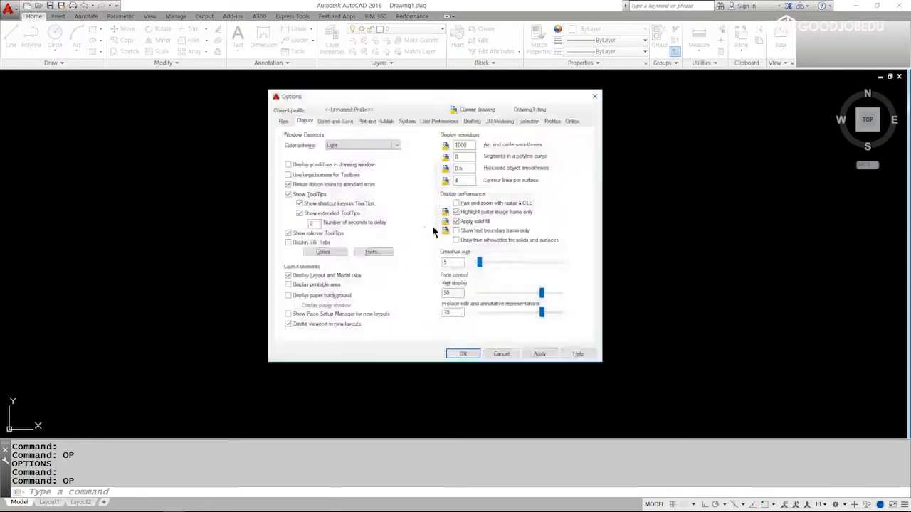
double_click(448, 262)
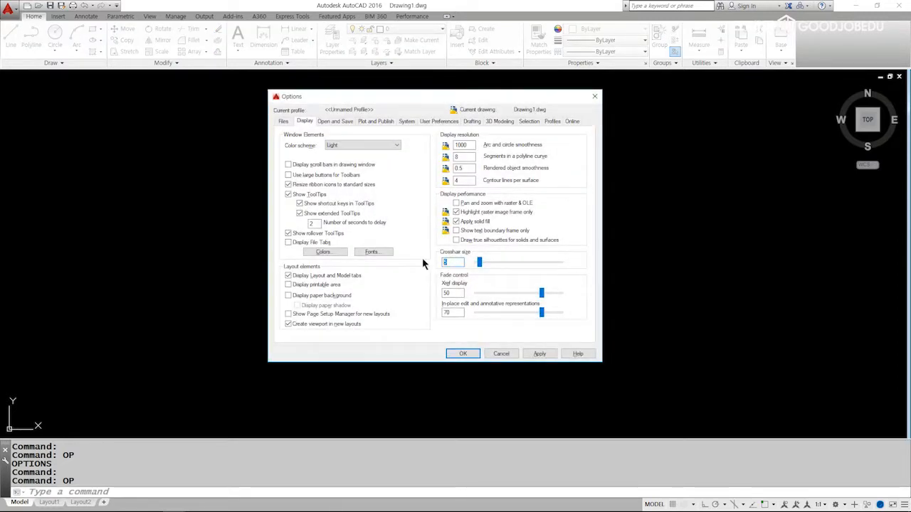
text(10)
click(463, 354)
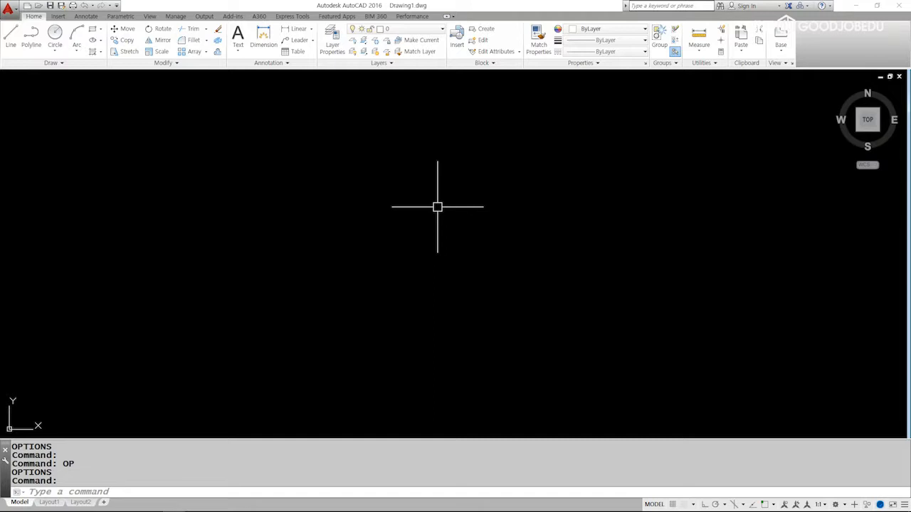
Slightly enlarge the pickbox in the selection options and apply the change.
text(OP)
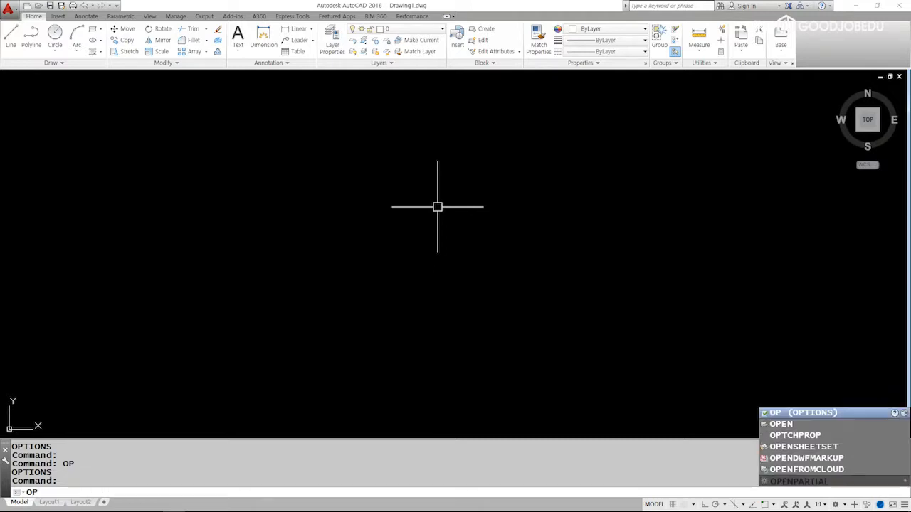
key(Return)
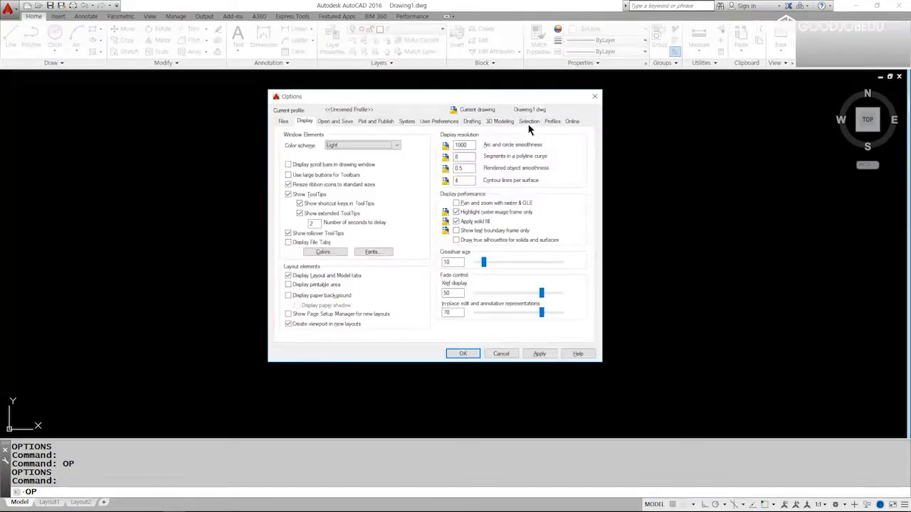
click(528, 122)
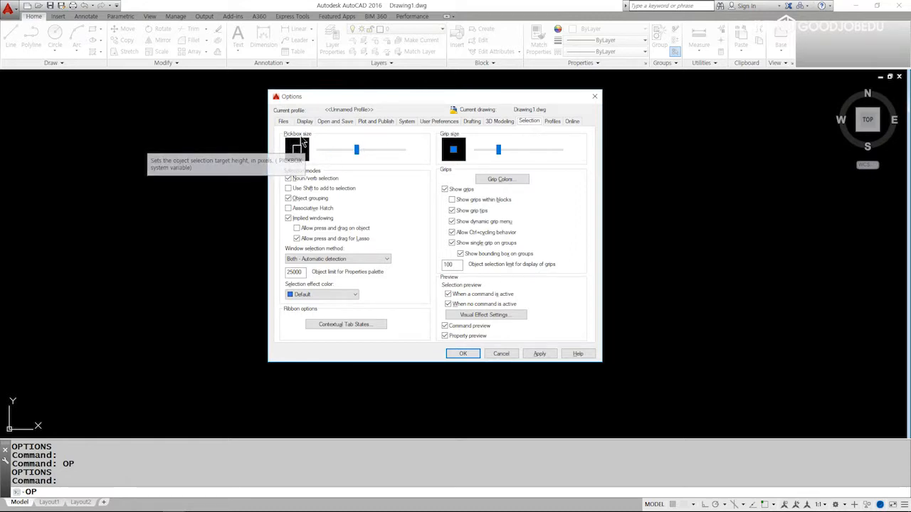
click(463, 353)
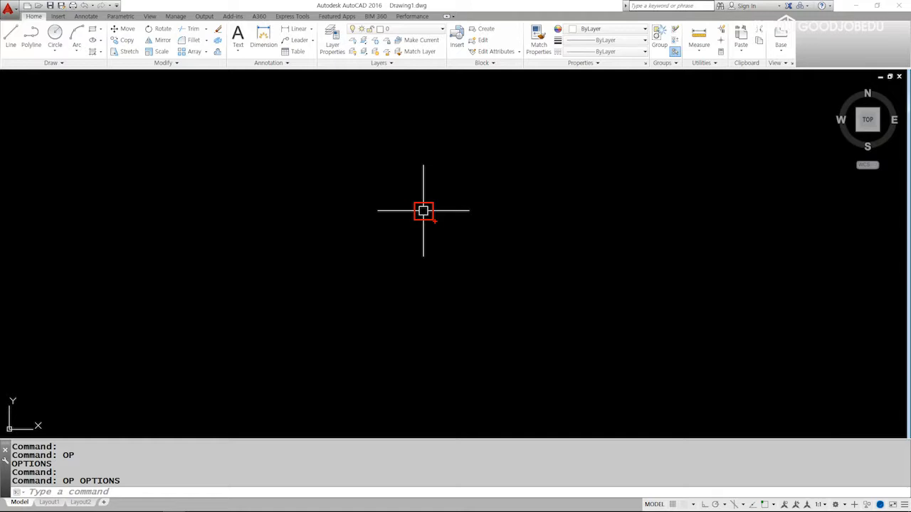
text(OP)
key(Return)
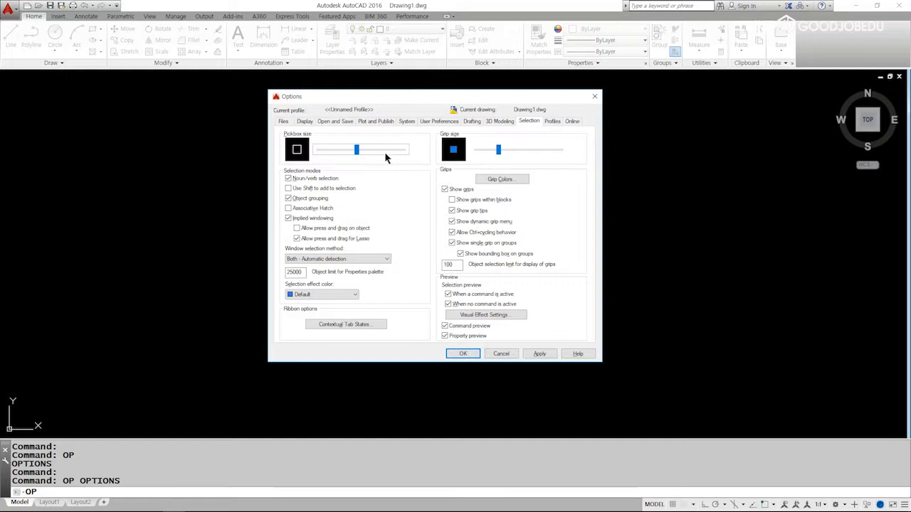
mouse_move(357, 149)
mouse_down()
mouse_move(331, 154)
mouse_move(393, 148)
mouse_move(361, 150)
mouse_up()
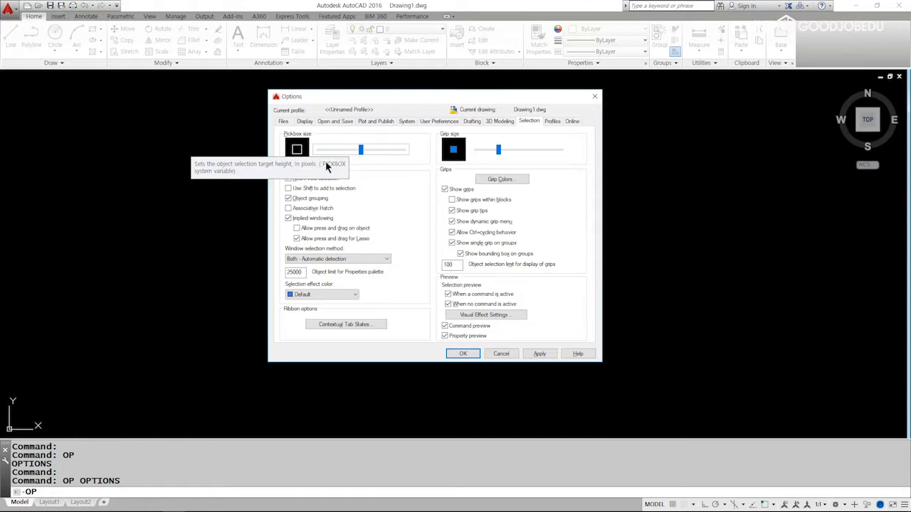
click(464, 353)
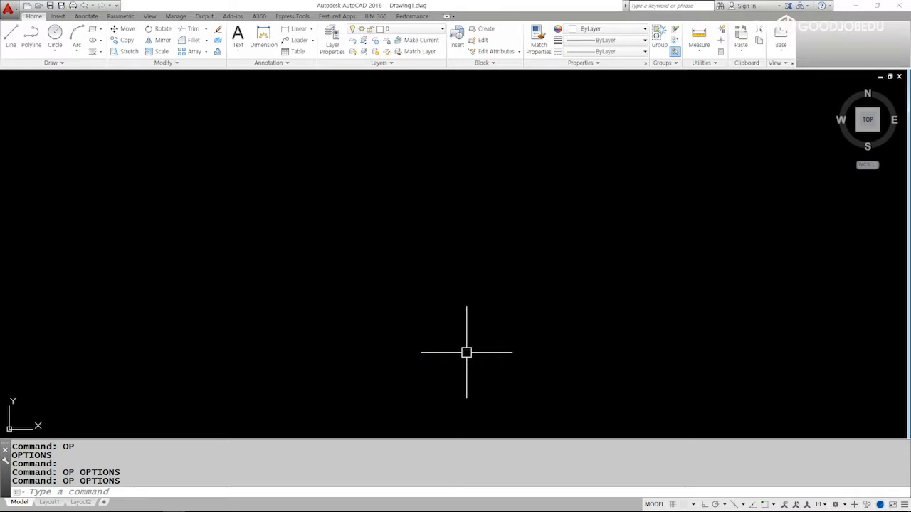
click(10, 13)
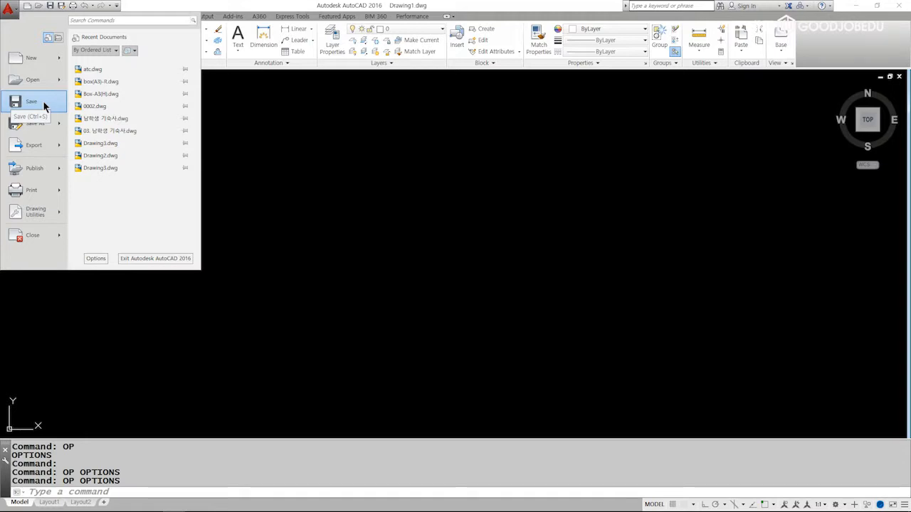
mouse_move(49, 127)
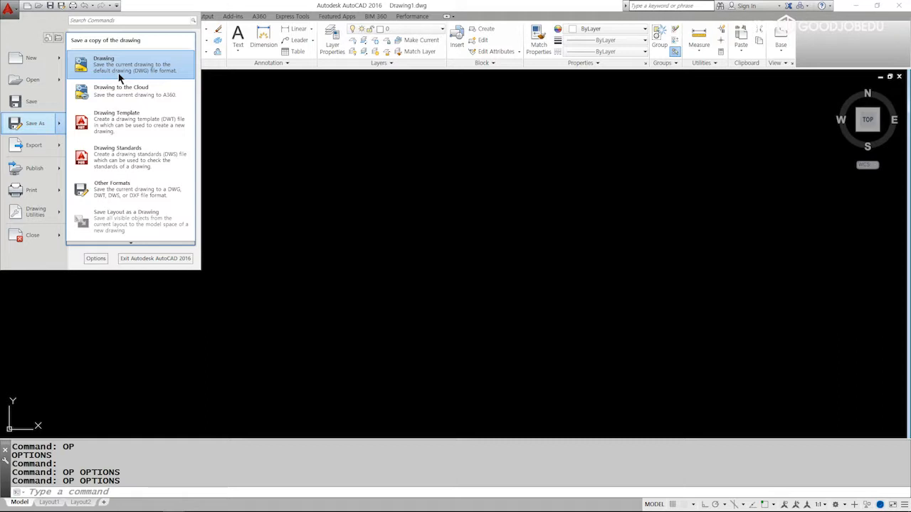
mouse_move(49, 83)
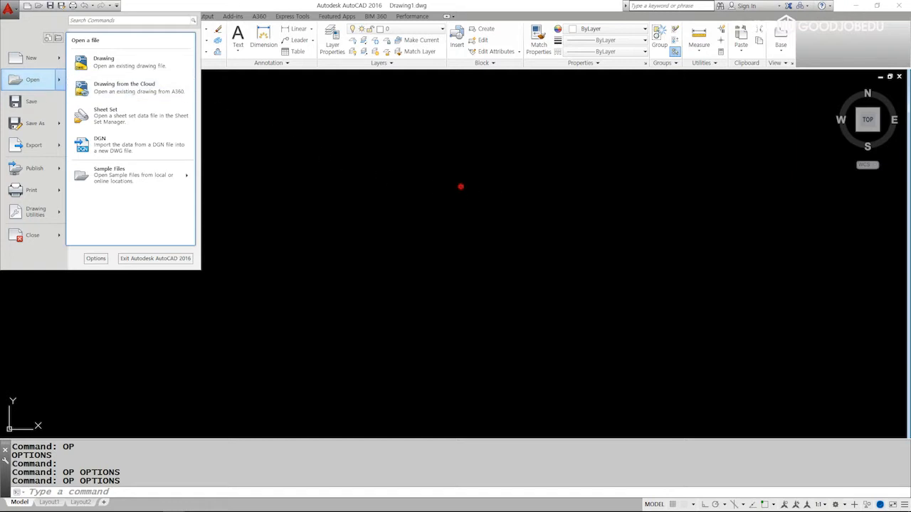
click(460, 186)
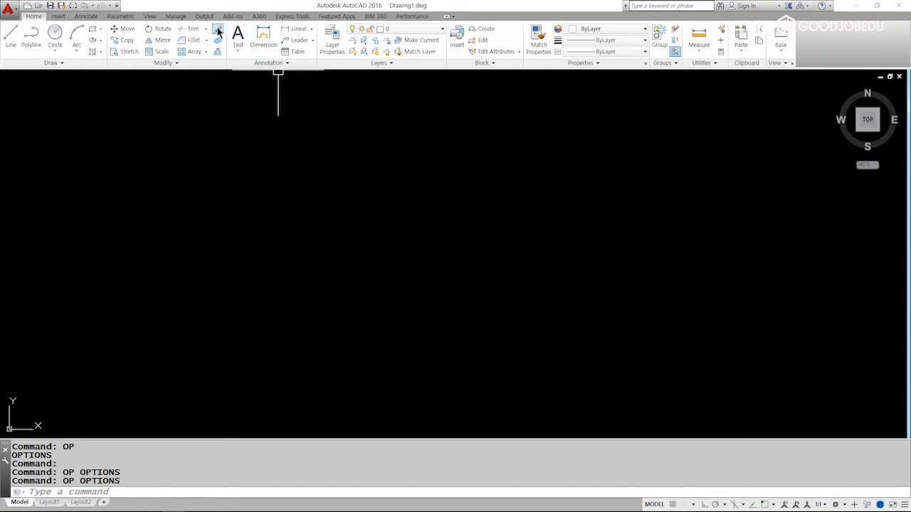
Hide the ViewCube in the drawing area, and switch the file tabs on and back off.
click(151, 15)
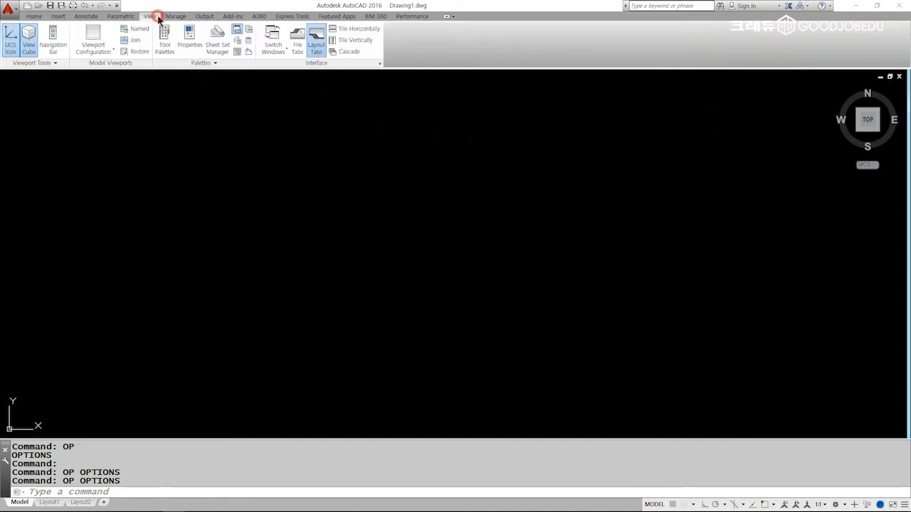
click(31, 50)
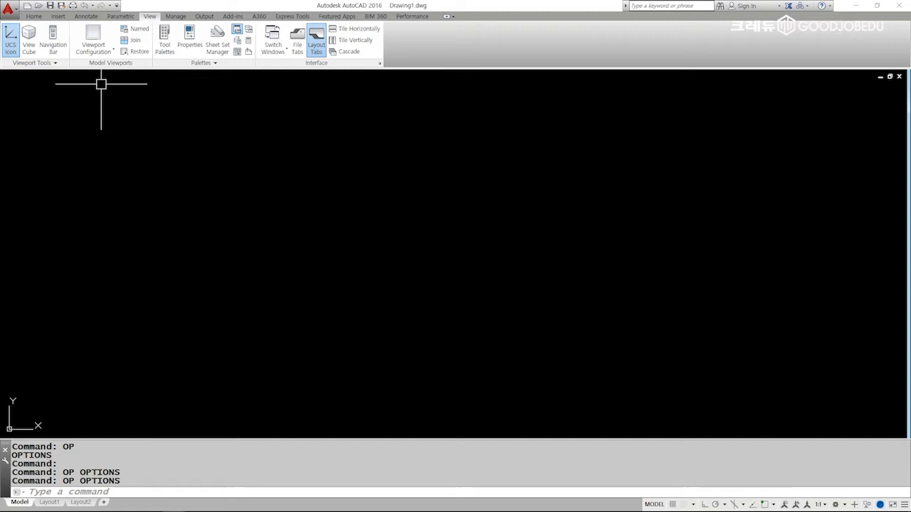
click(299, 49)
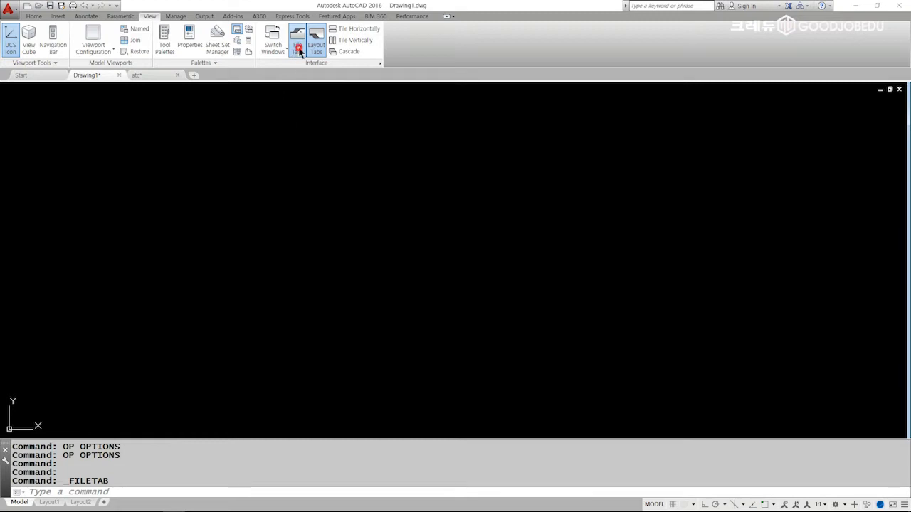
click(295, 53)
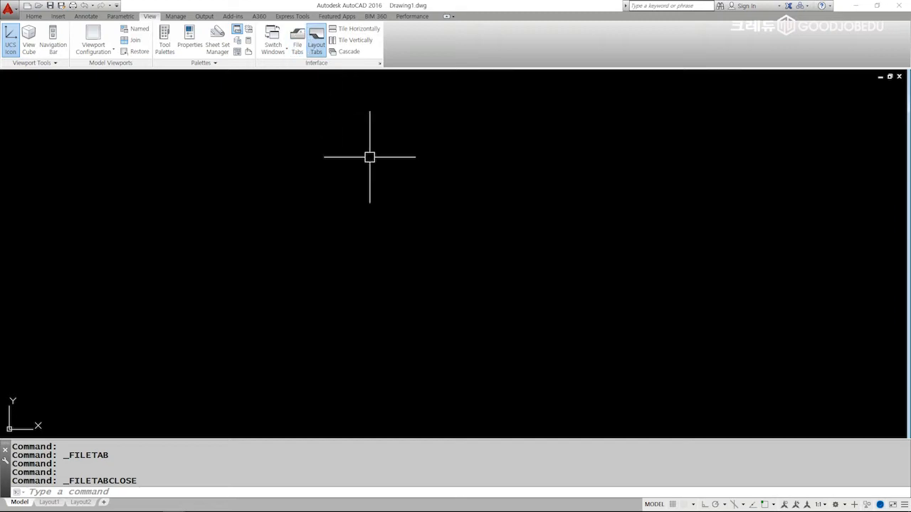
Toggle the Display File Tabs setting on and back off in the display options, then accept the options and return to the Home tools.
text(OP)
key(Return)
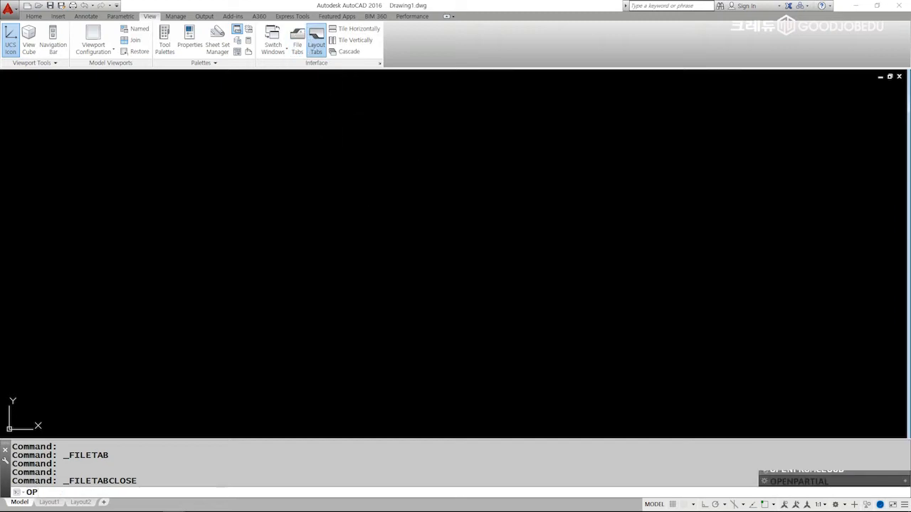
click(306, 121)
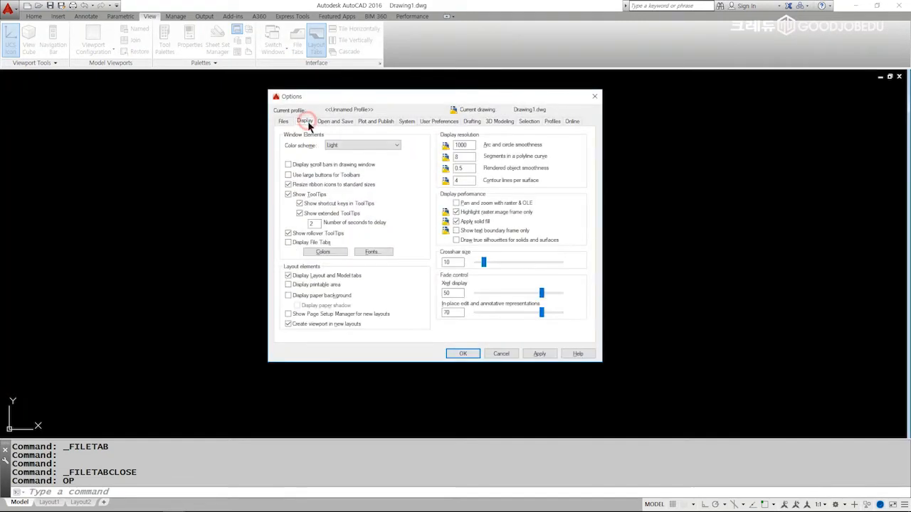
click(318, 245)
click(317, 244)
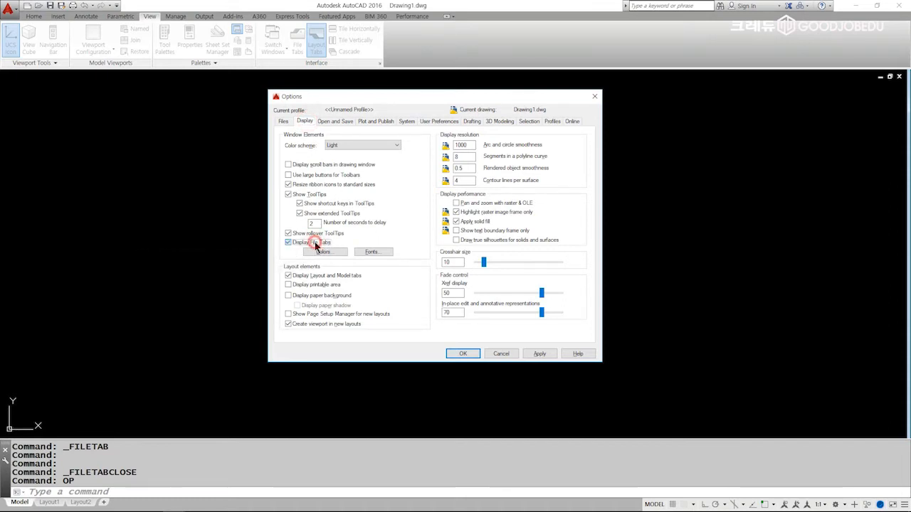
click(465, 354)
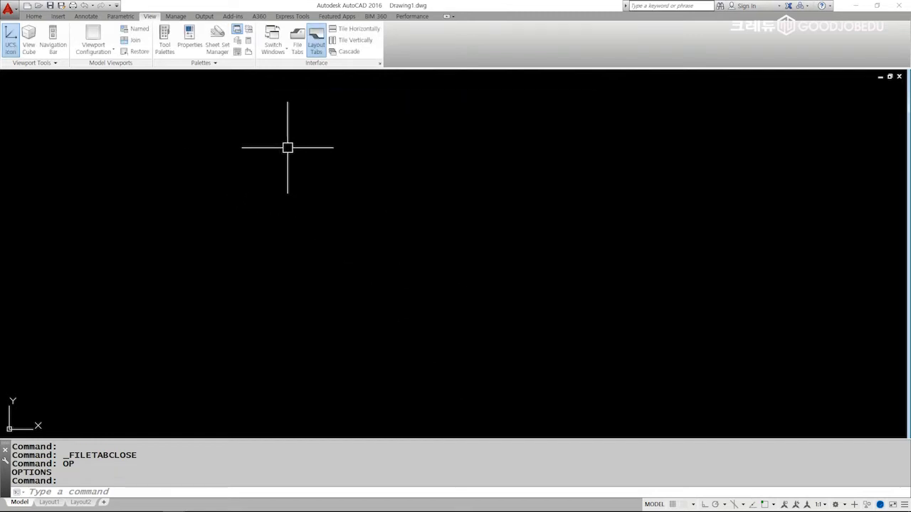
click(29, 17)
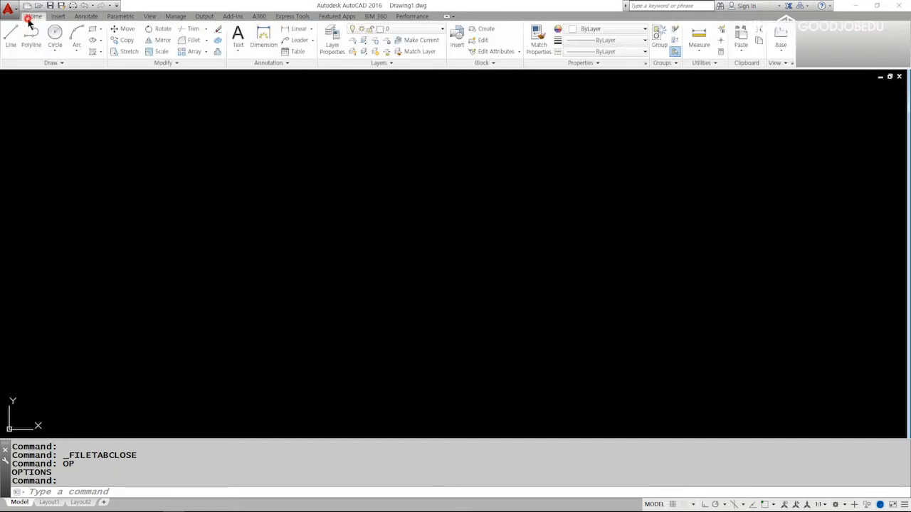